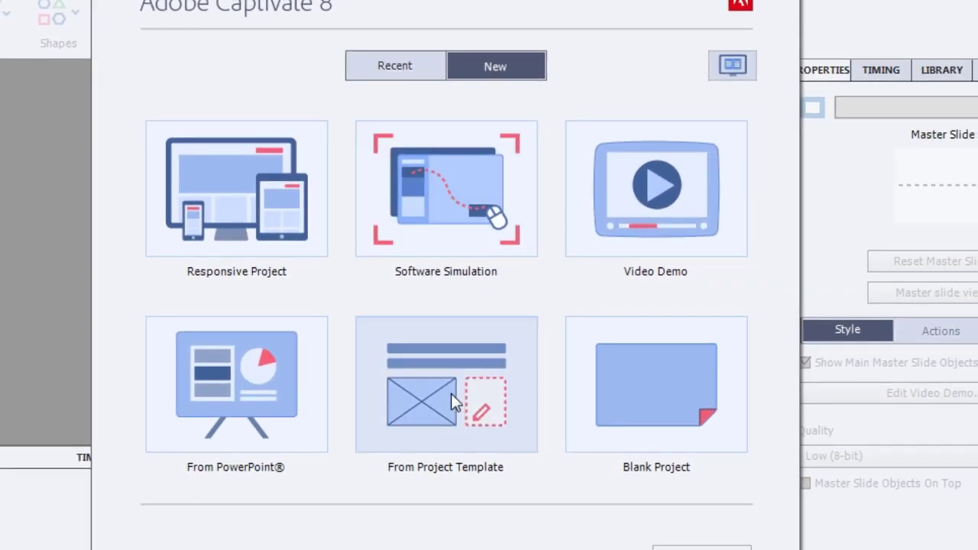
Create a new project from the template Infosemantics_Cp8x_StandardTemplate.cptl in the 04_Captivate_Templates\Cp8x folder under 02_PROJECTS\01_Infosemantics.
double_click(447, 399)
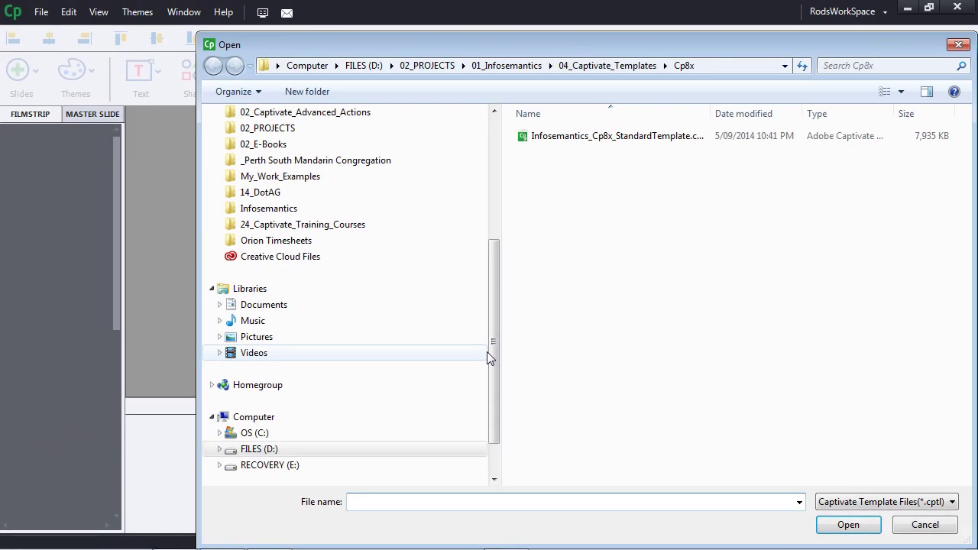
drag(626, 43, 543, 29)
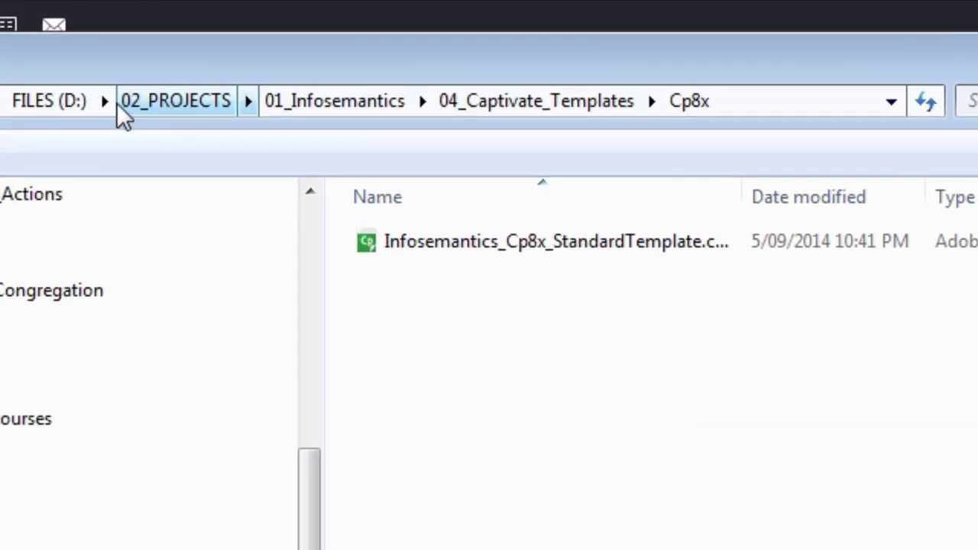
click(201, 105)
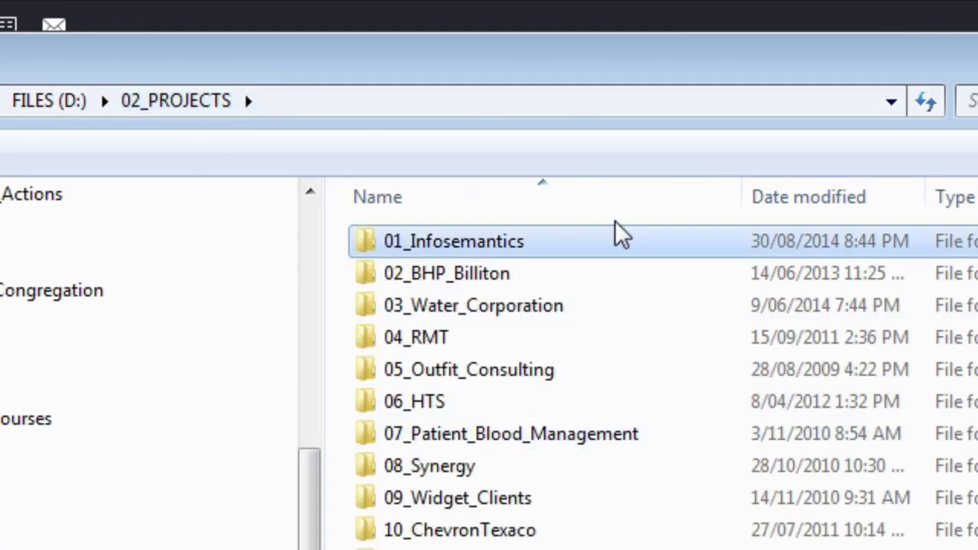
double_click(469, 243)
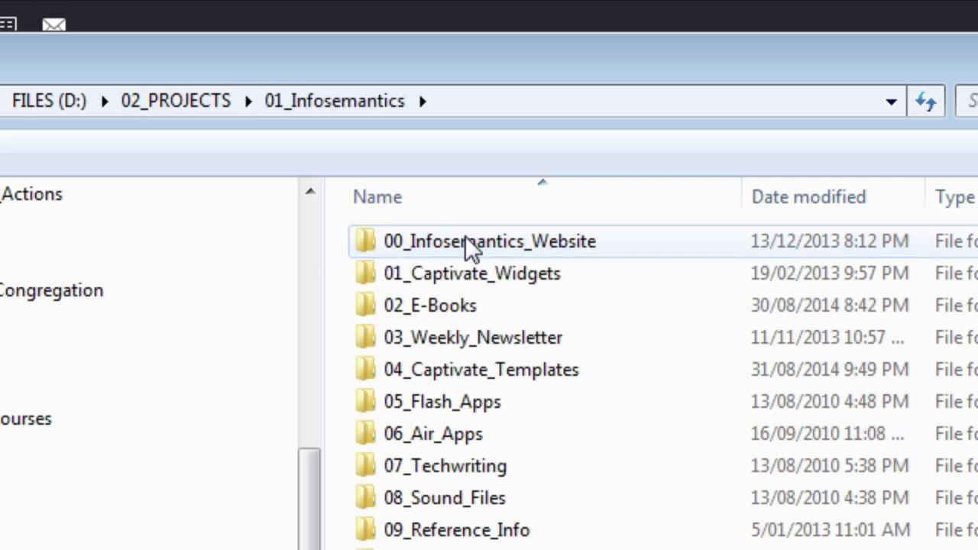
double_click(490, 373)
double_click(405, 370)
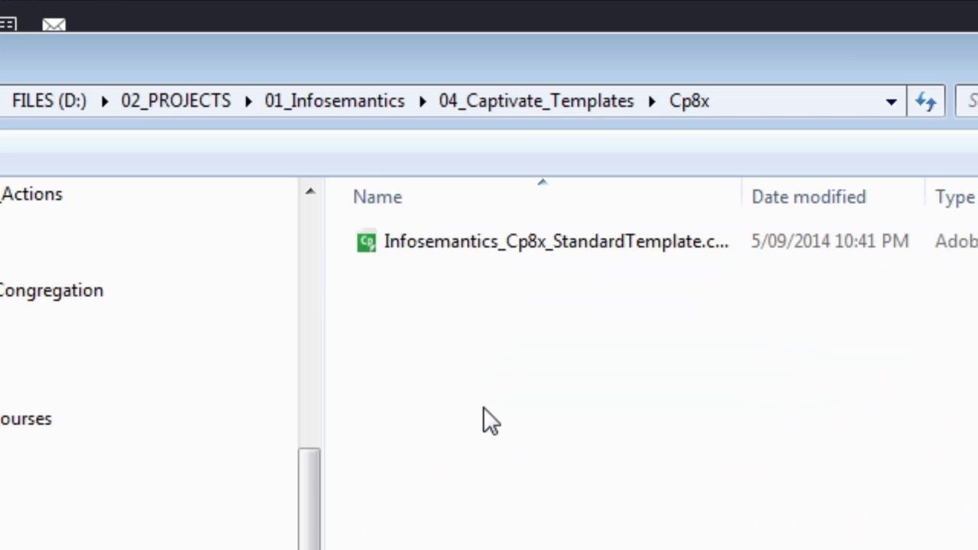
click(428, 246)
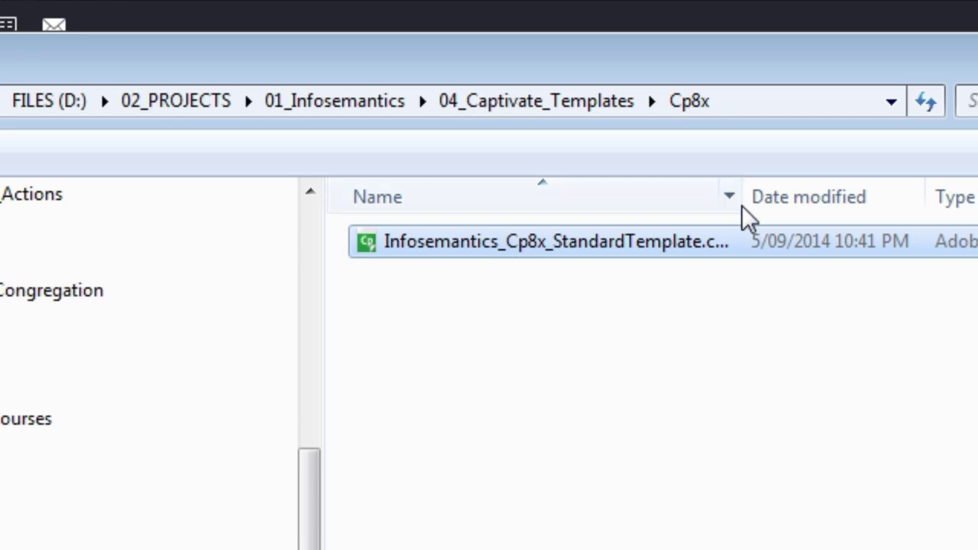
drag(741, 204, 852, 201)
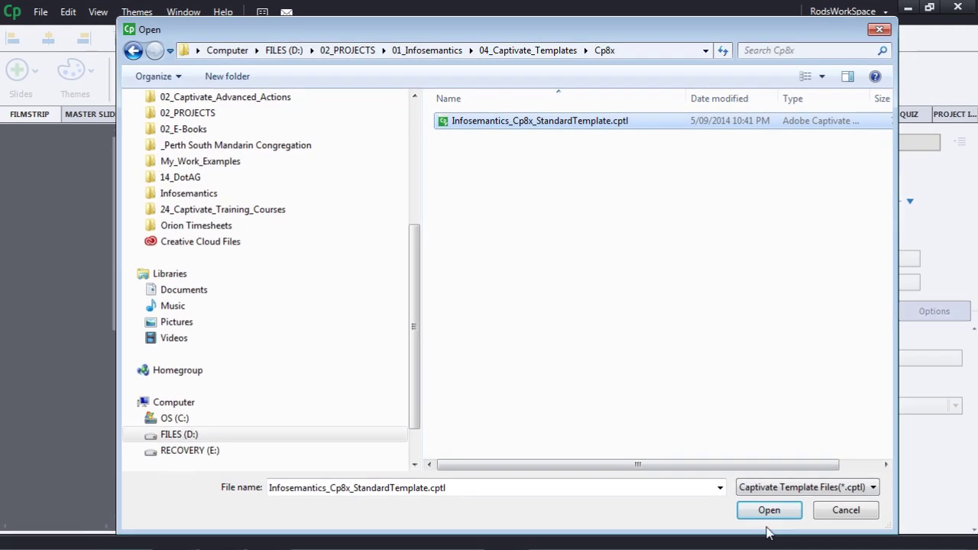
click(776, 511)
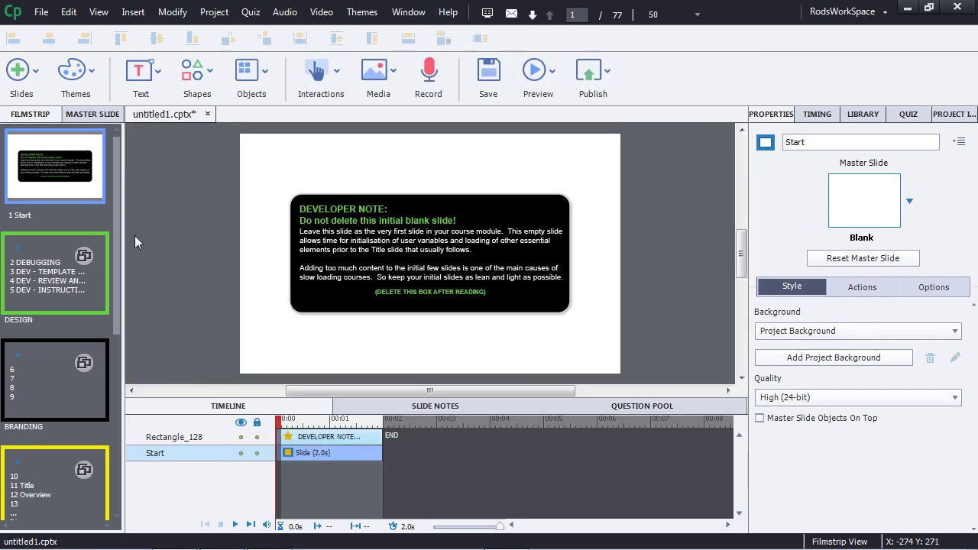
Delete the black developer note box from the Start slide.
drag(119, 196, 137, 214)
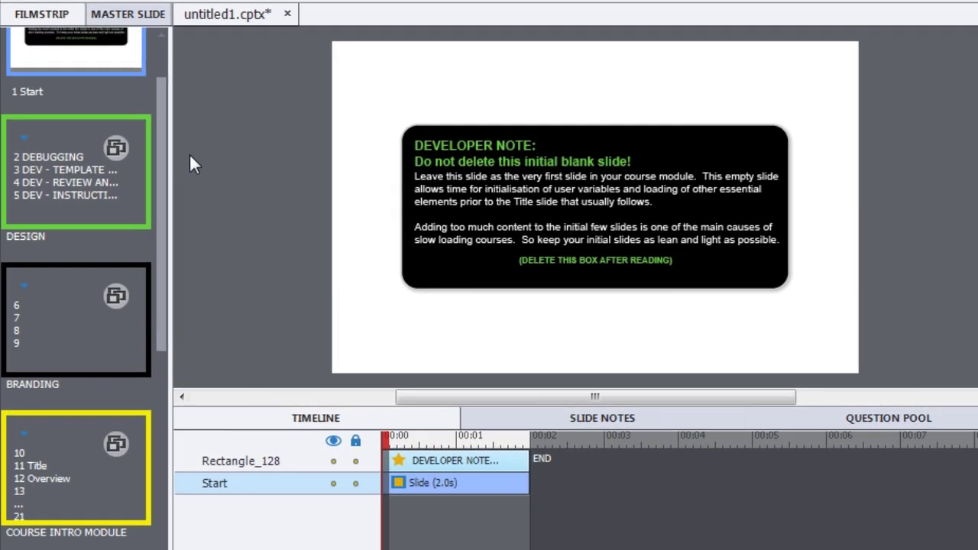
drag(191, 157, 185, 115)
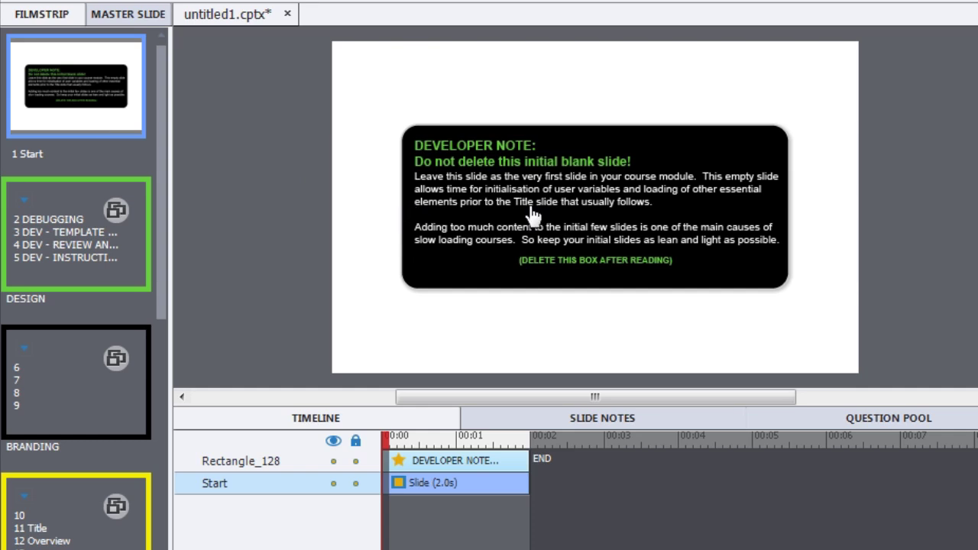
click(689, 149)
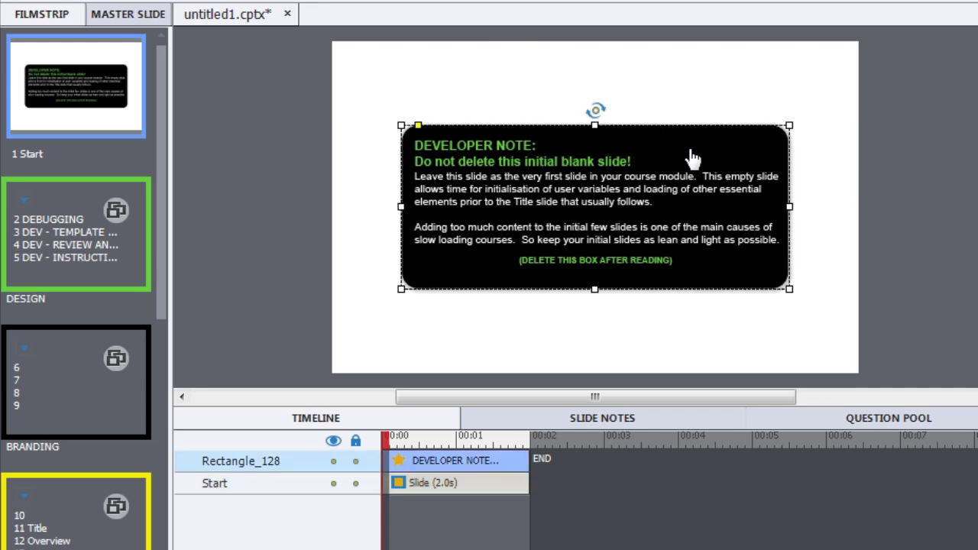
key(Delete)
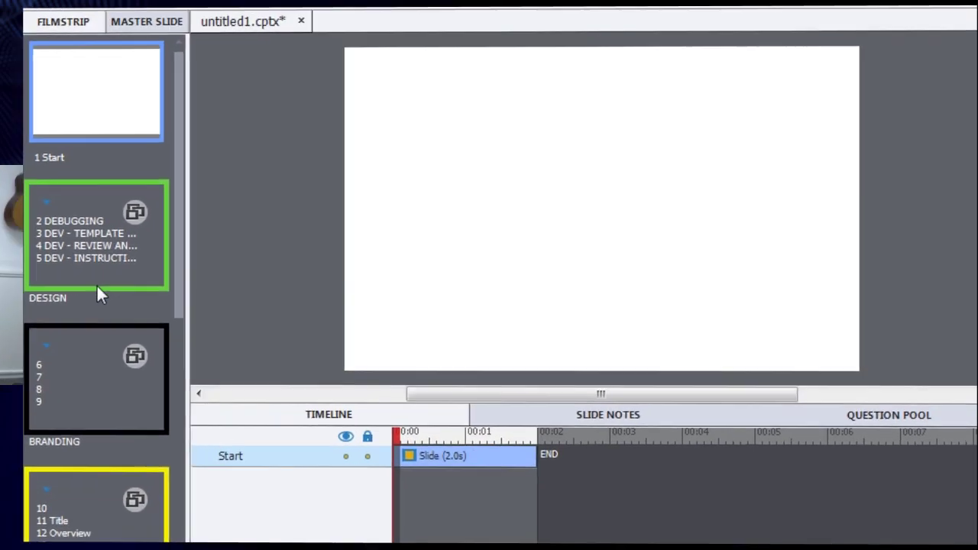
Expand the DESIGN slide group, examine its debugging, template instructions, content review and instructional objectives slides, and collapse the group again.
click(228, 290)
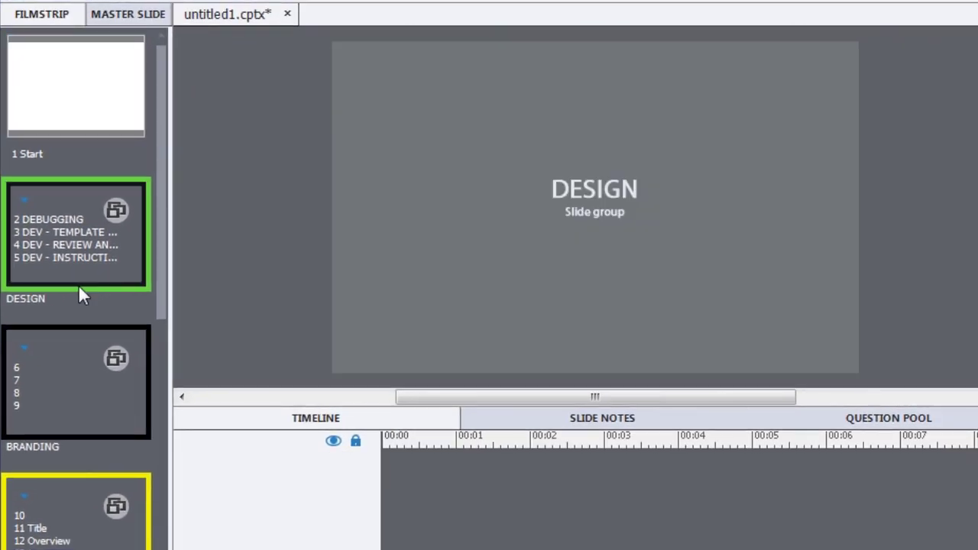
click(23, 201)
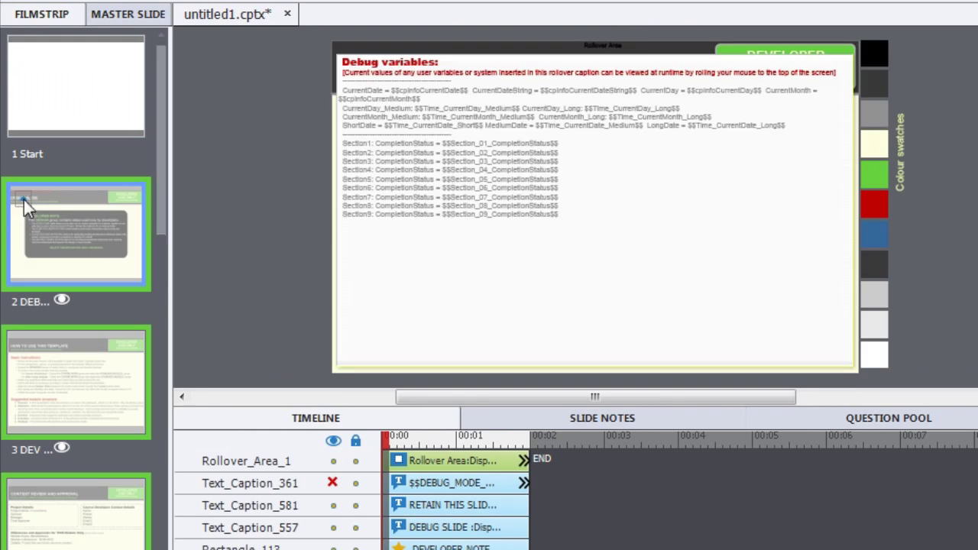
click(24, 199)
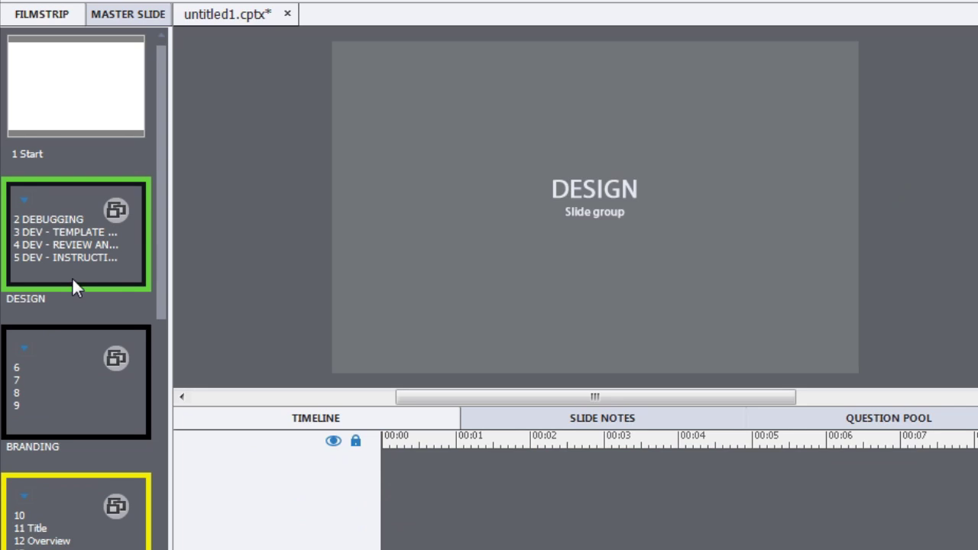
click(25, 199)
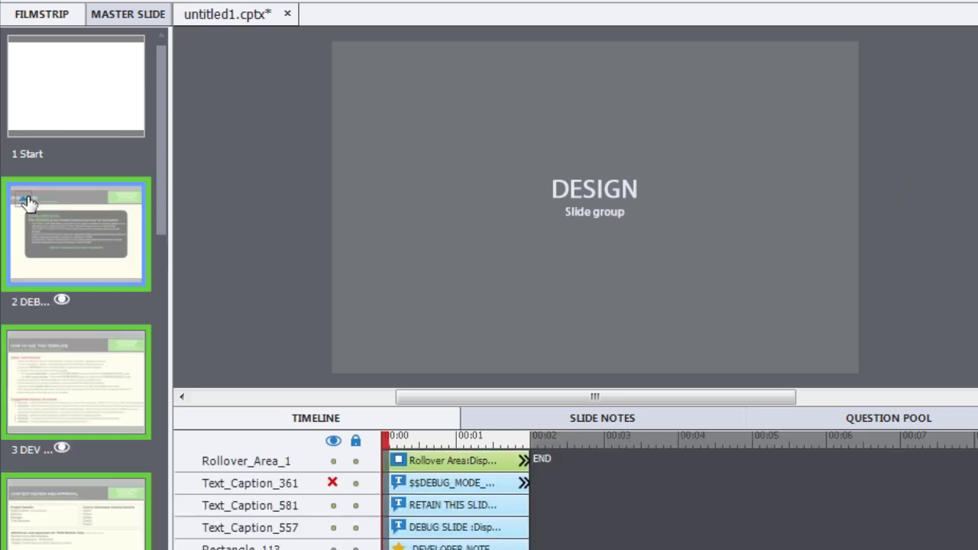
click(98, 389)
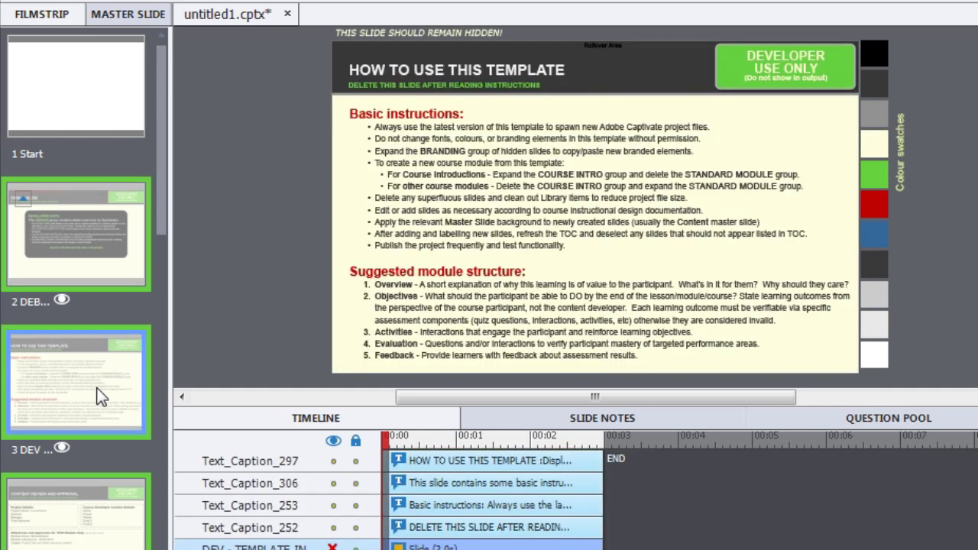
drag(160, 192, 164, 267)
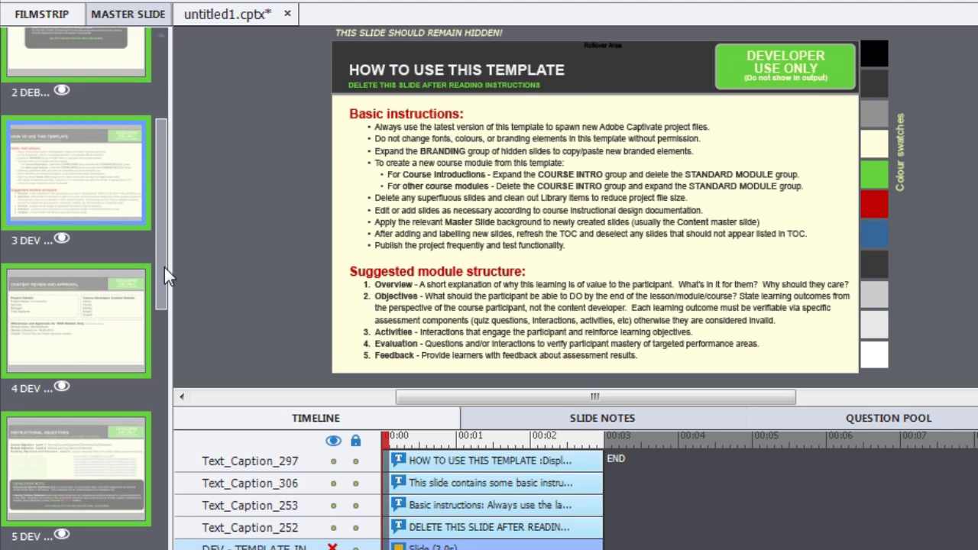
click(103, 334)
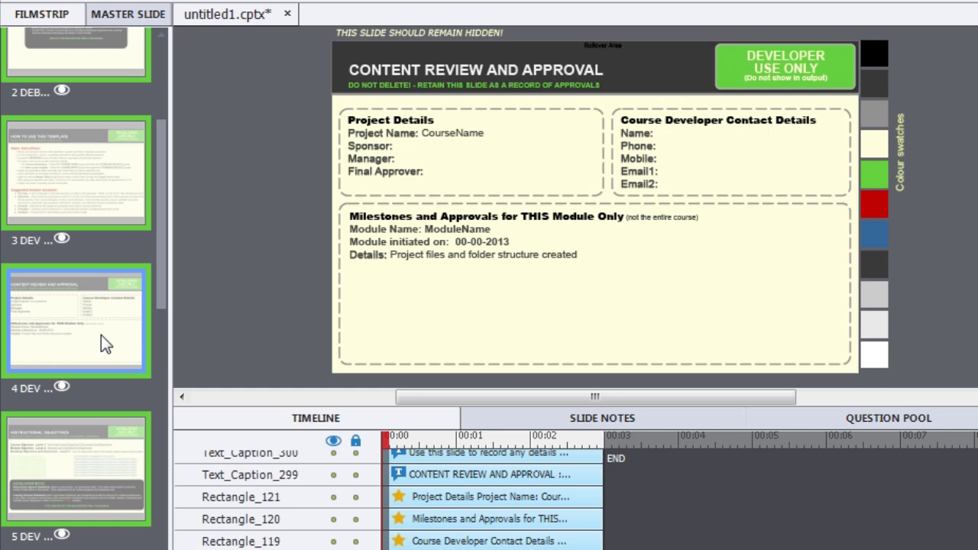
click(80, 437)
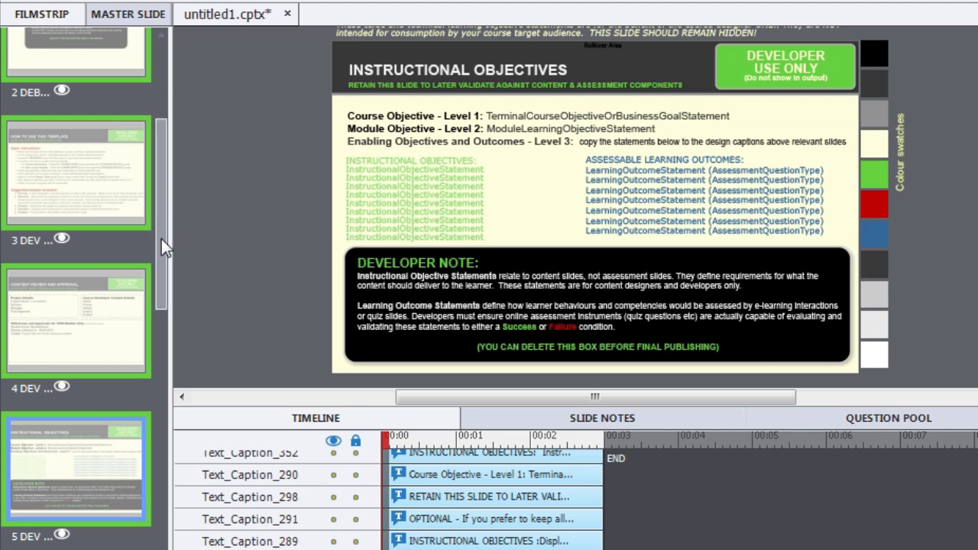
drag(161, 238, 162, 157)
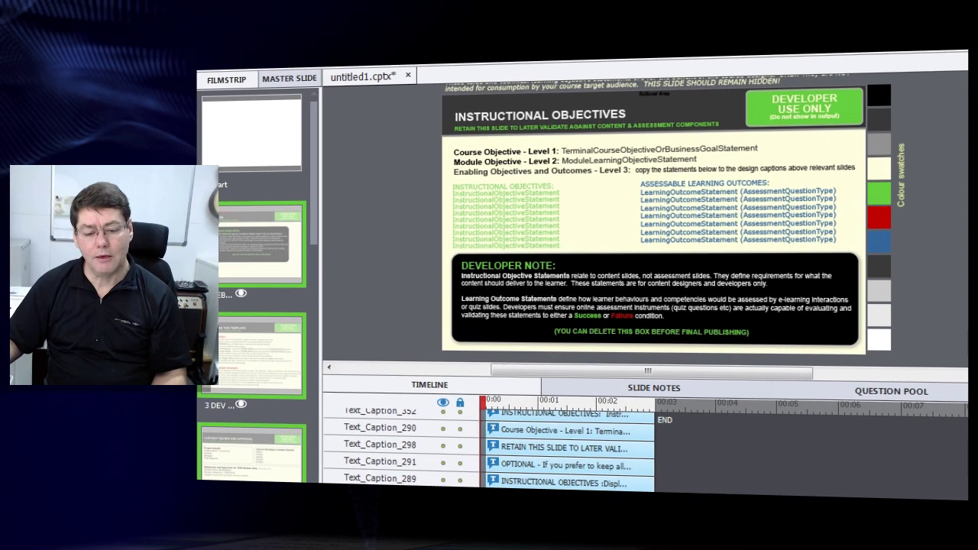
click(289, 230)
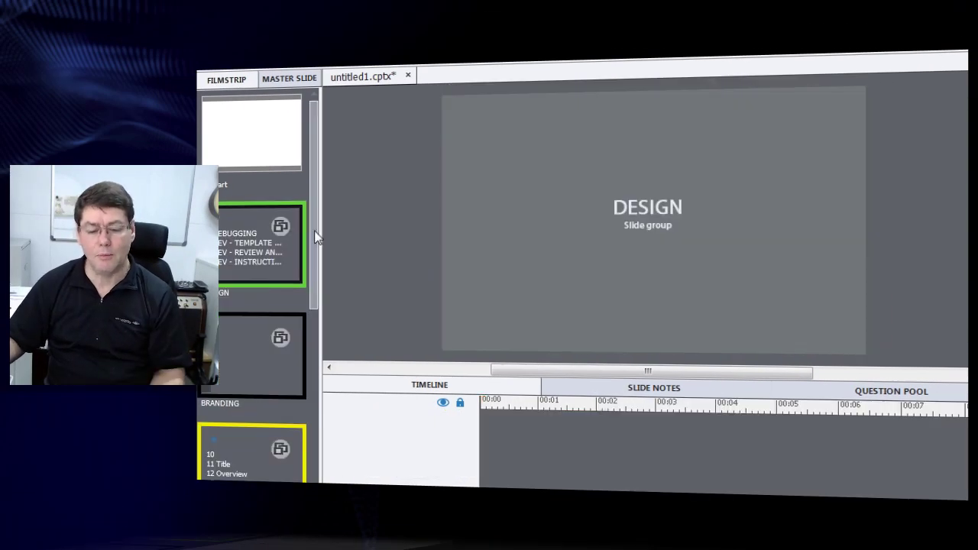
Expand the BRANDING slide group, examine its solid shape, gradient shape and process diagram example slides, and collapse the group again.
drag(314, 232, 313, 255)
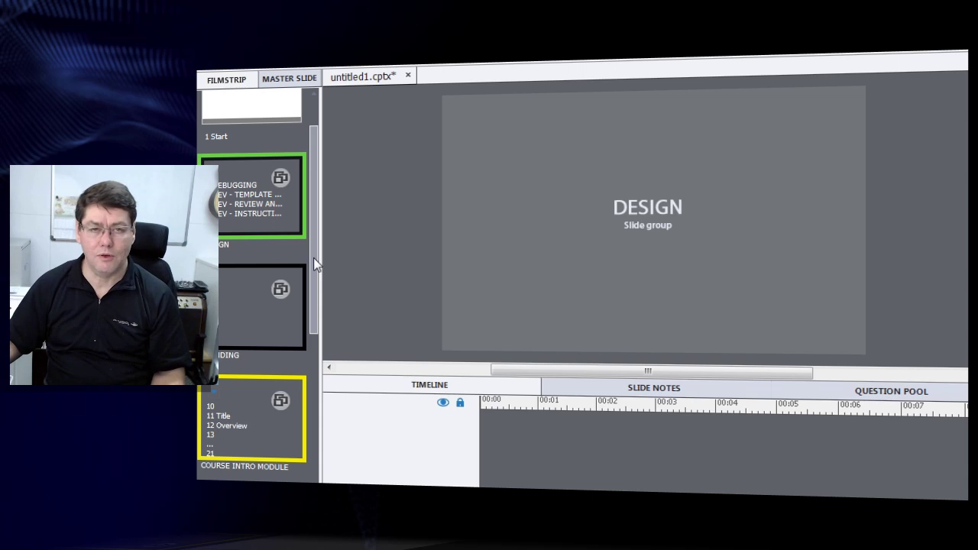
scroll(313, 257, down, 2)
click(256, 278)
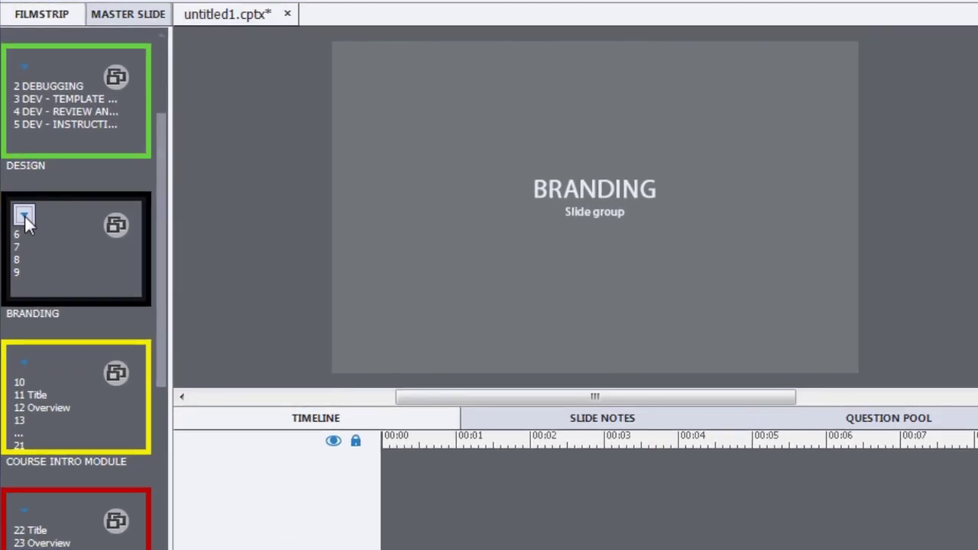
click(24, 214)
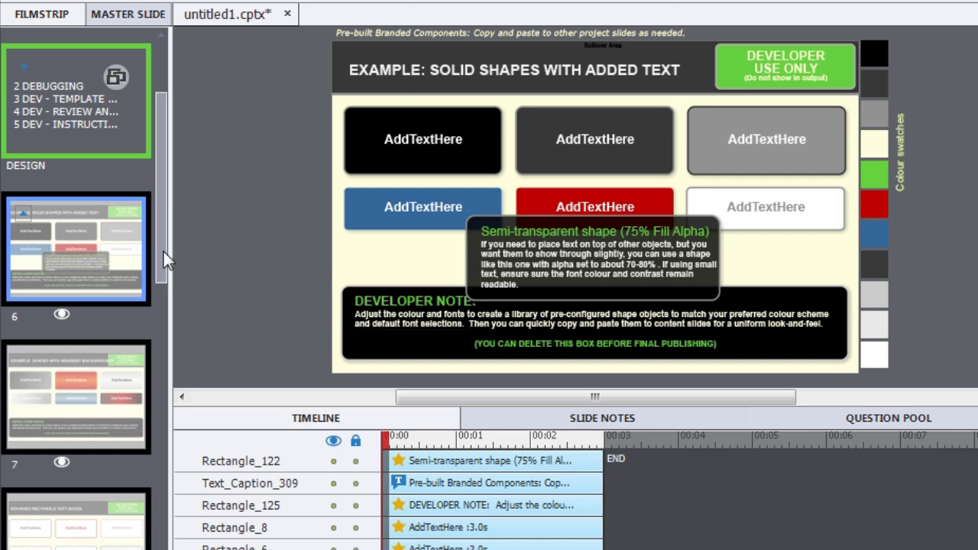
drag(164, 252, 157, 302)
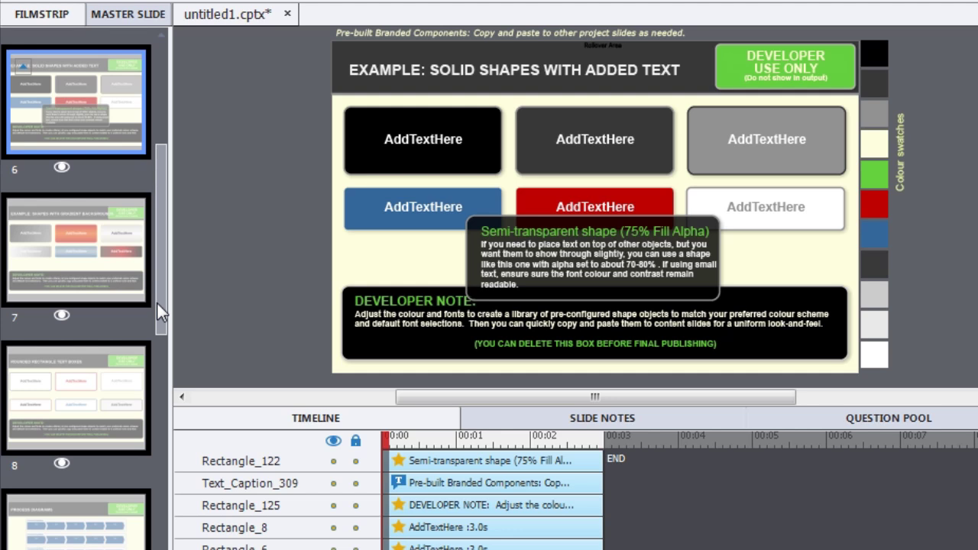
click(68, 271)
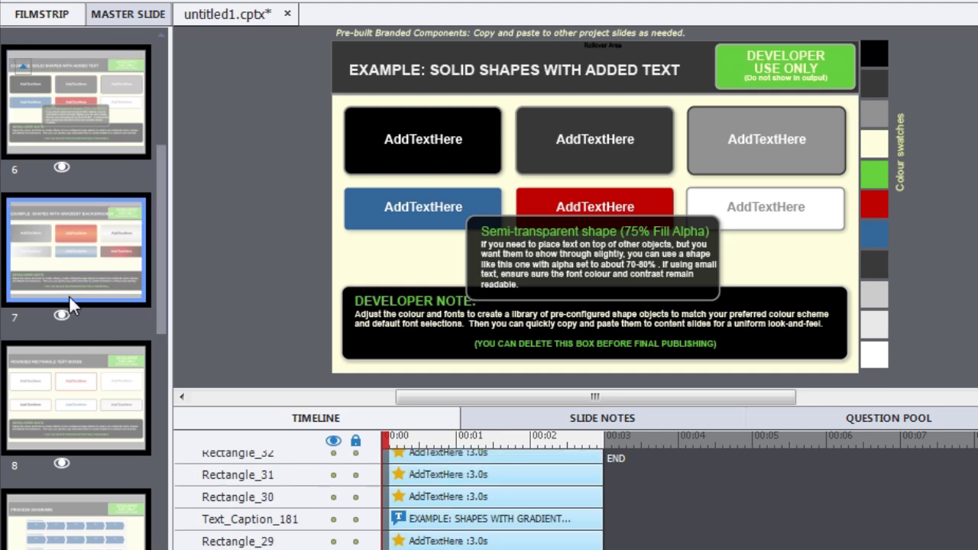
click(69, 525)
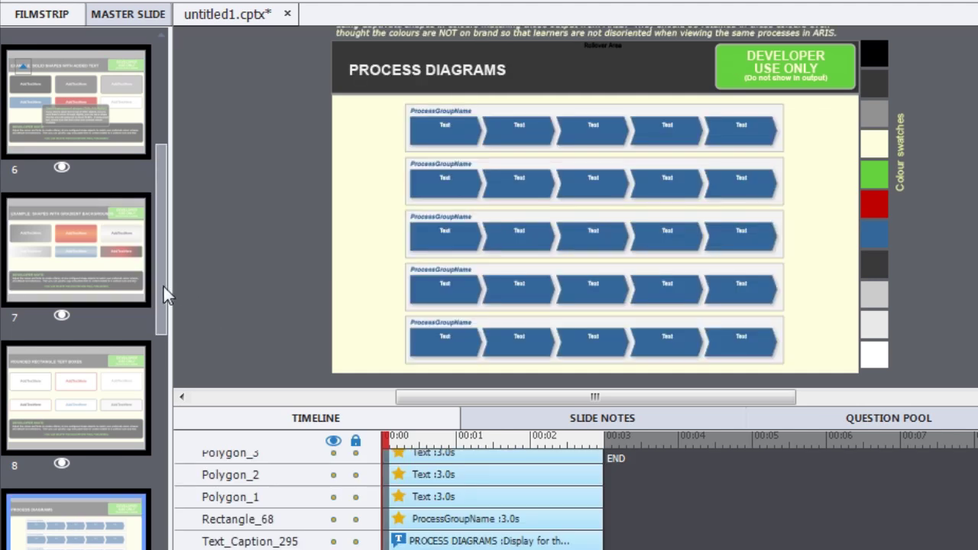
drag(162, 300, 145, 229)
click(26, 297)
click(25, 295)
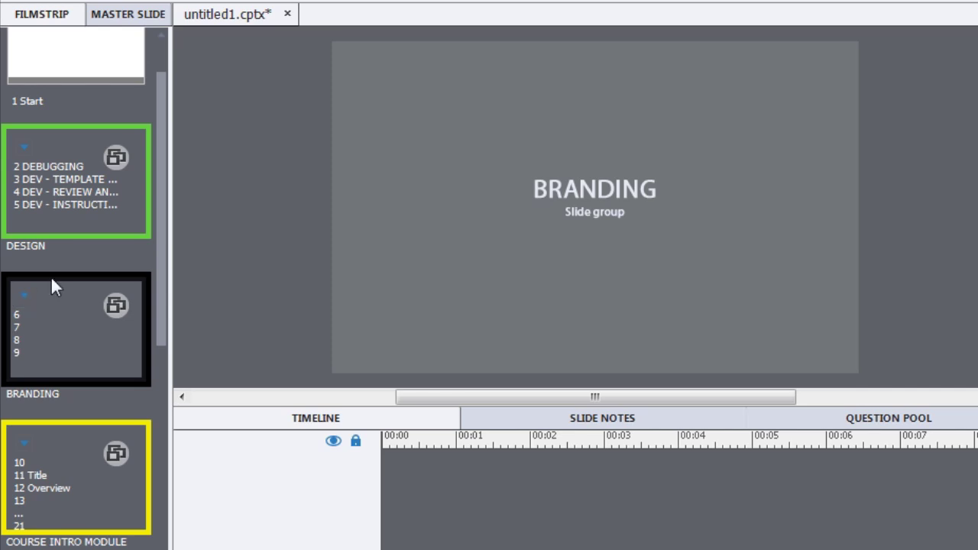
Expand the DESIGN group and inspect the fill colours of the first two colour swatches beside the DEBUGGING slide, including the fill colour palette.
click(23, 147)
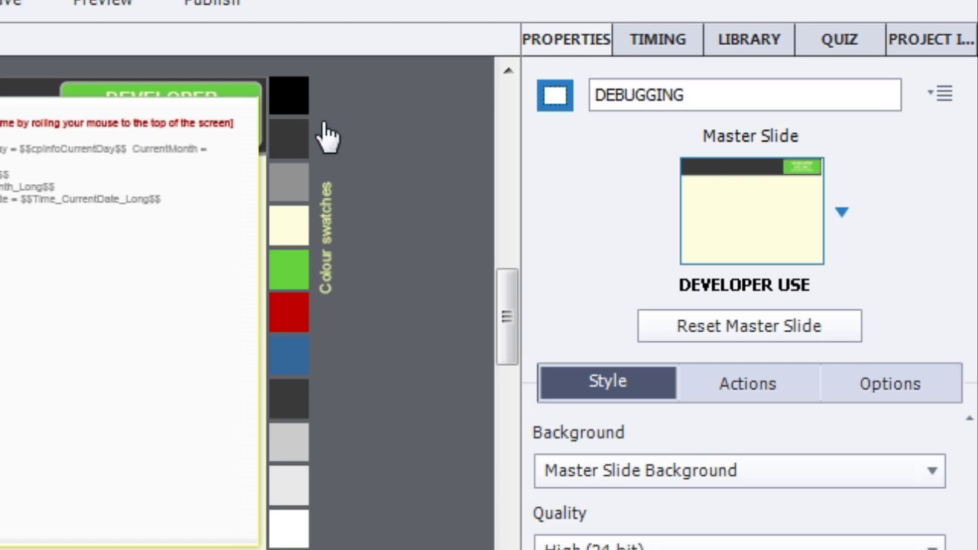
click(296, 111)
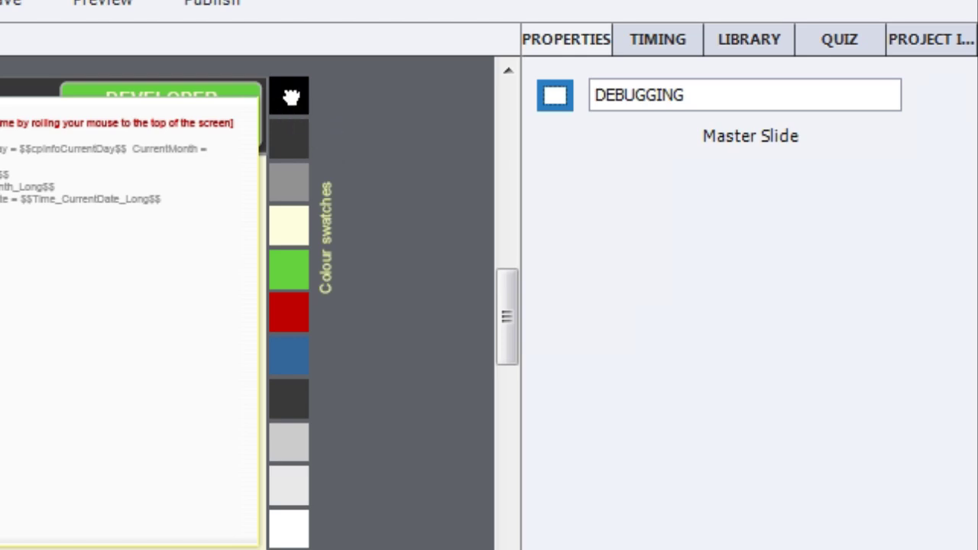
click(297, 110)
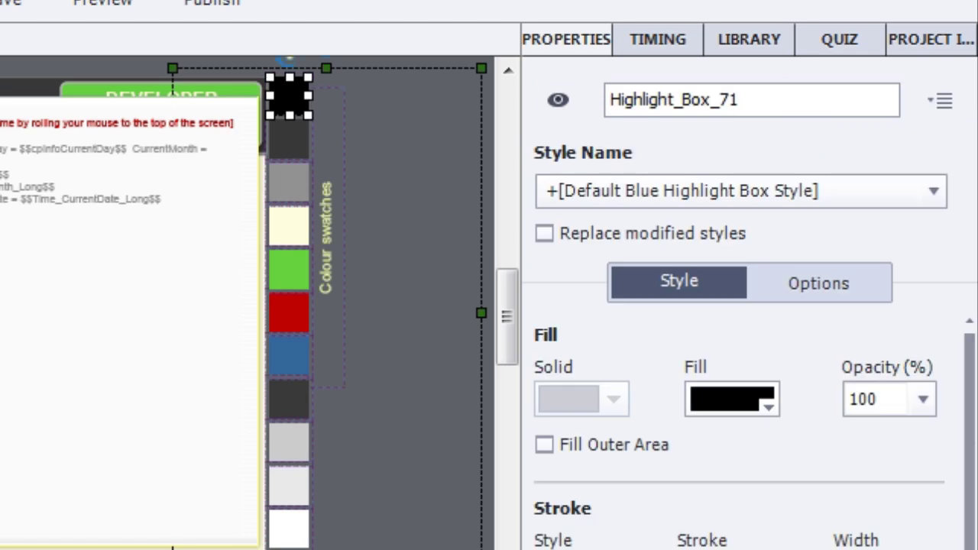
key(Tab)
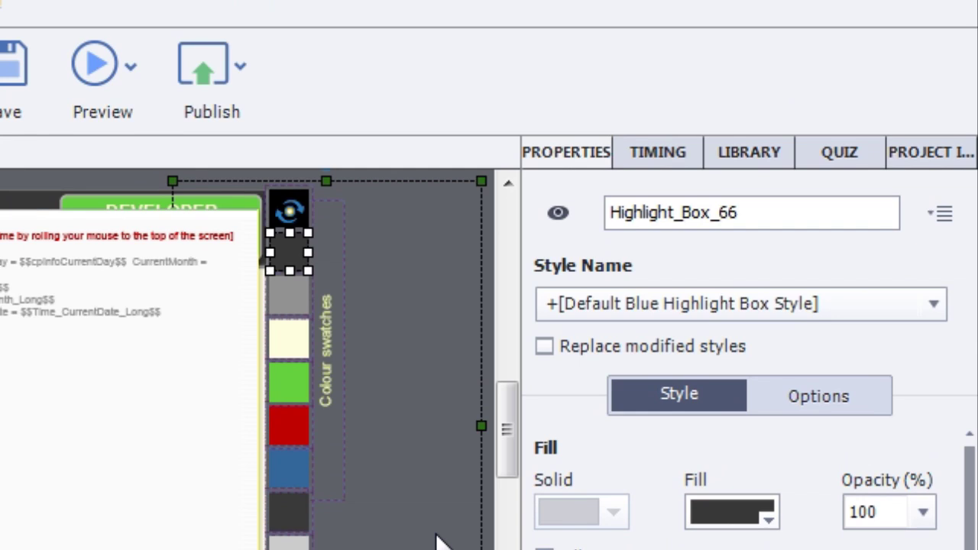
click(739, 517)
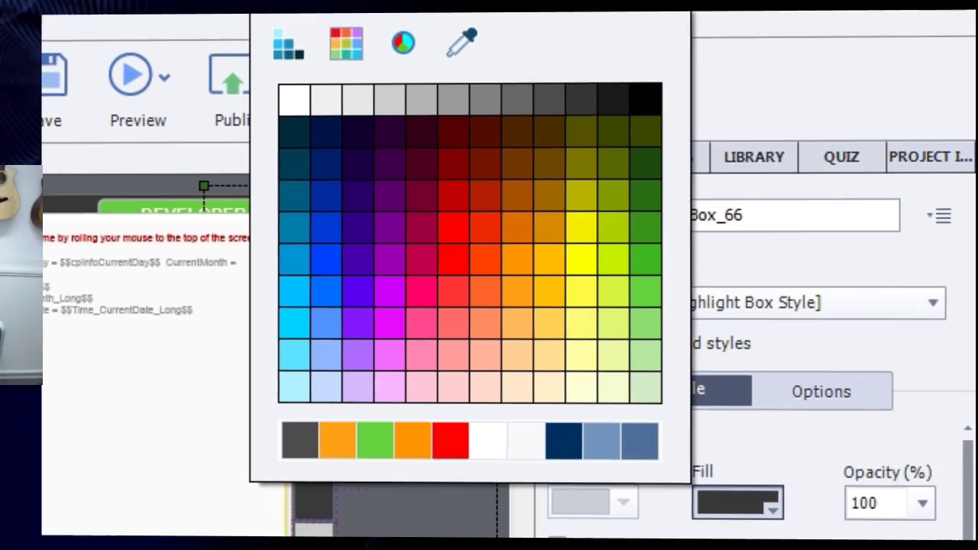
key(Escape)
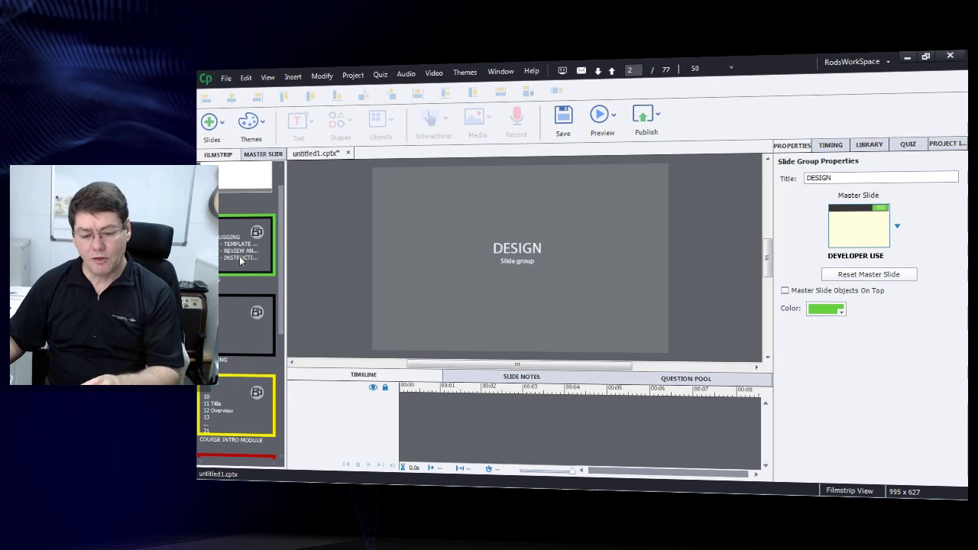
Select the COURSE INTRO MODULE slide group in the filmstrip to view its properties.
drag(279, 271, 282, 324)
scroll(237, 254, down, 3)
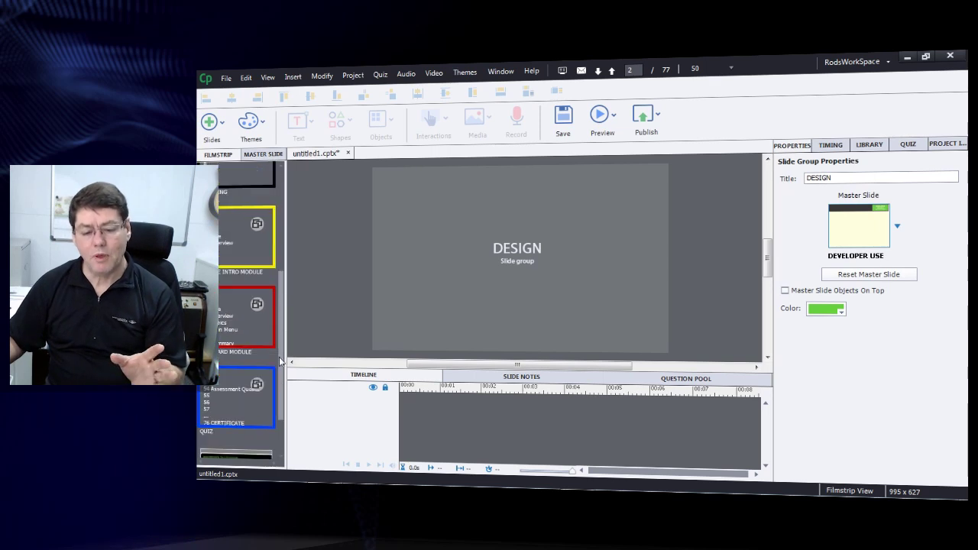
click(234, 216)
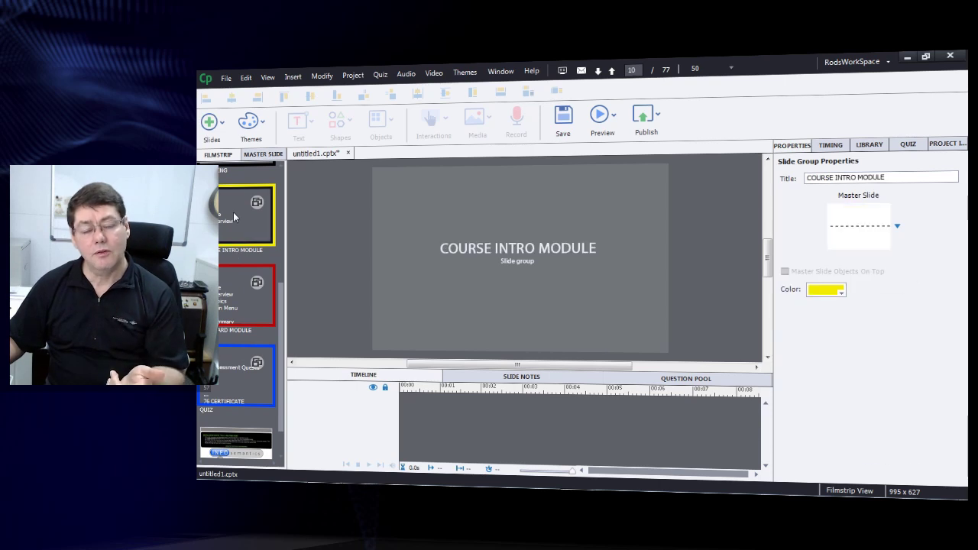